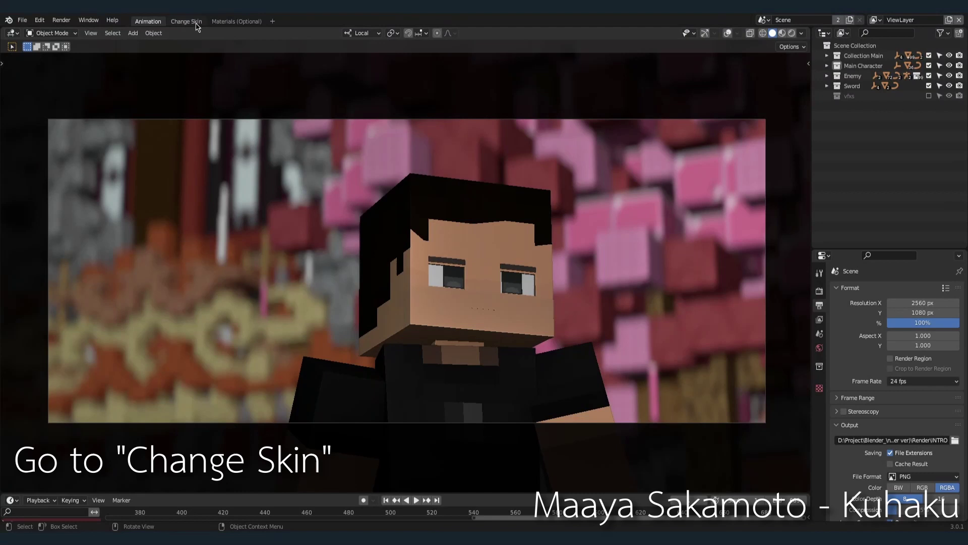
Step: In the Change Skin workspace, unpack the left skin image with Remove Pack and replace it with the new skin file
click(186, 22)
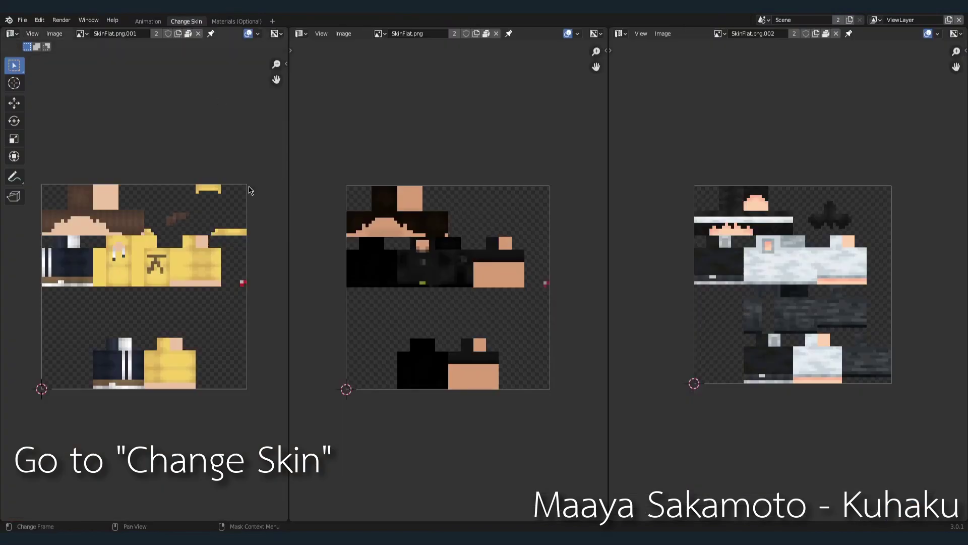
click(51, 35)
click(69, 194)
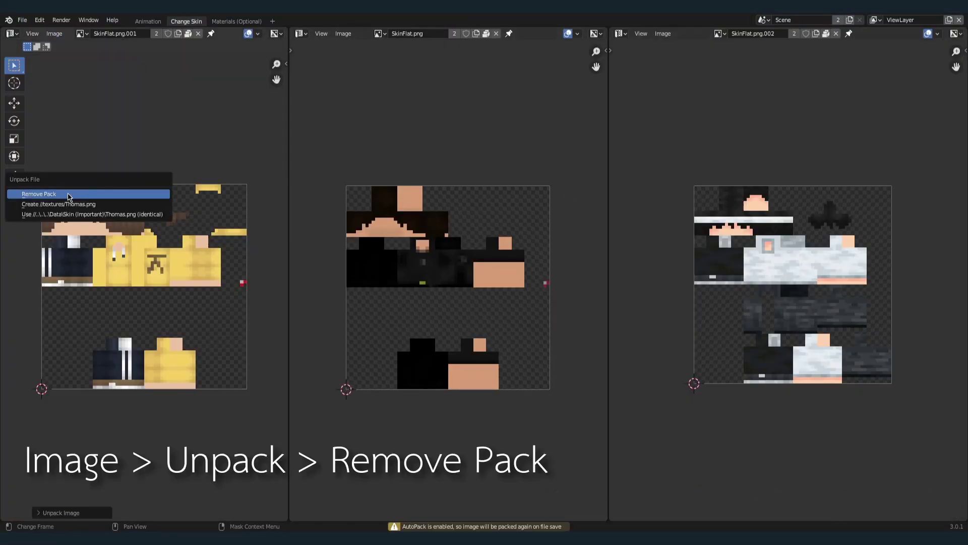
click(69, 195)
click(55, 34)
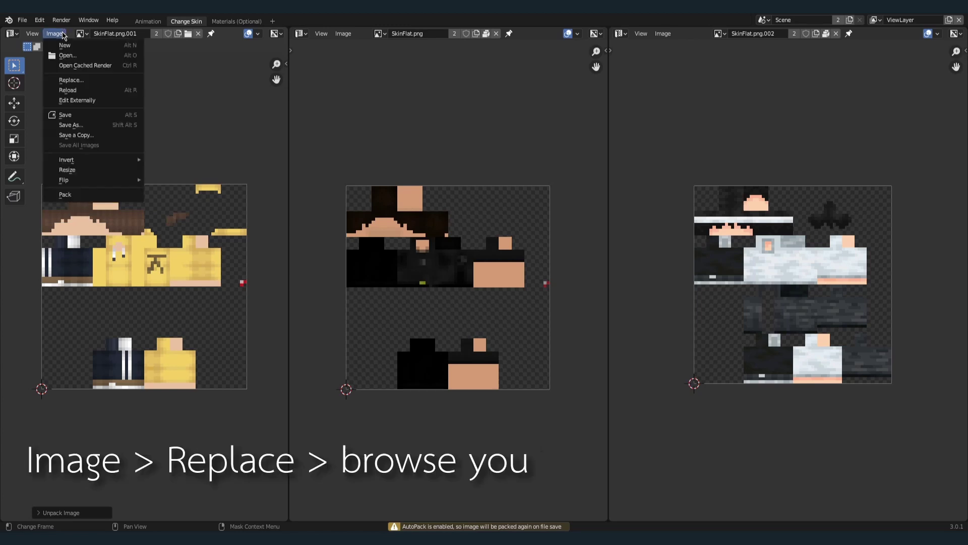
click(71, 80)
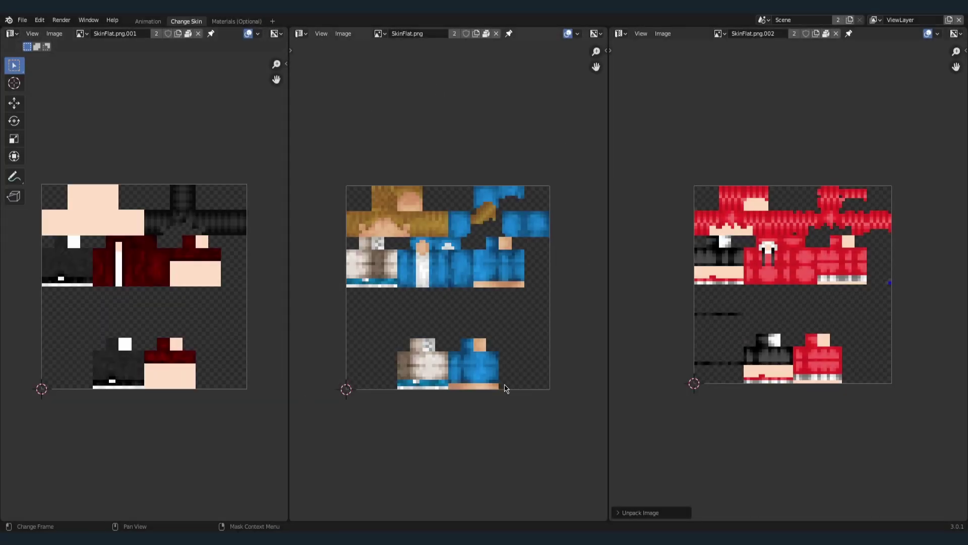
Step: Return to the Animation workspace and fly the view in front of the character
click(162, 23)
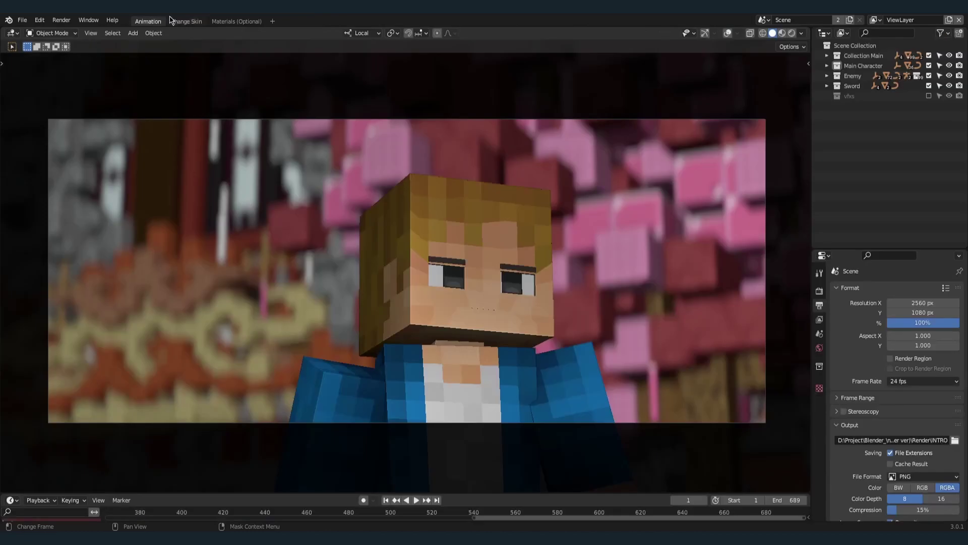
click(727, 34)
key(shift+grave)
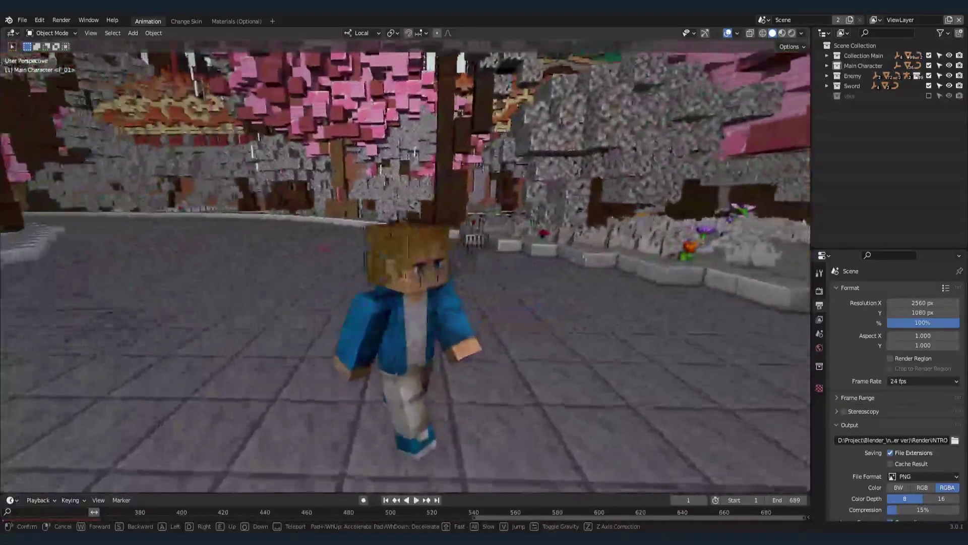
key(Return)
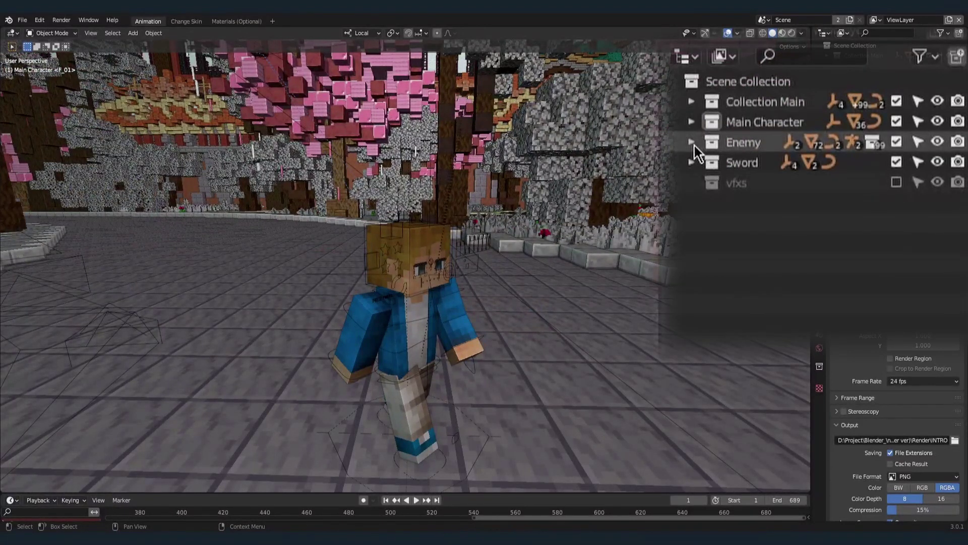
Step: Expand Enemy > 2 in the Outliner and enable the Extrusion (Enable) collection
click(693, 144)
click(711, 162)
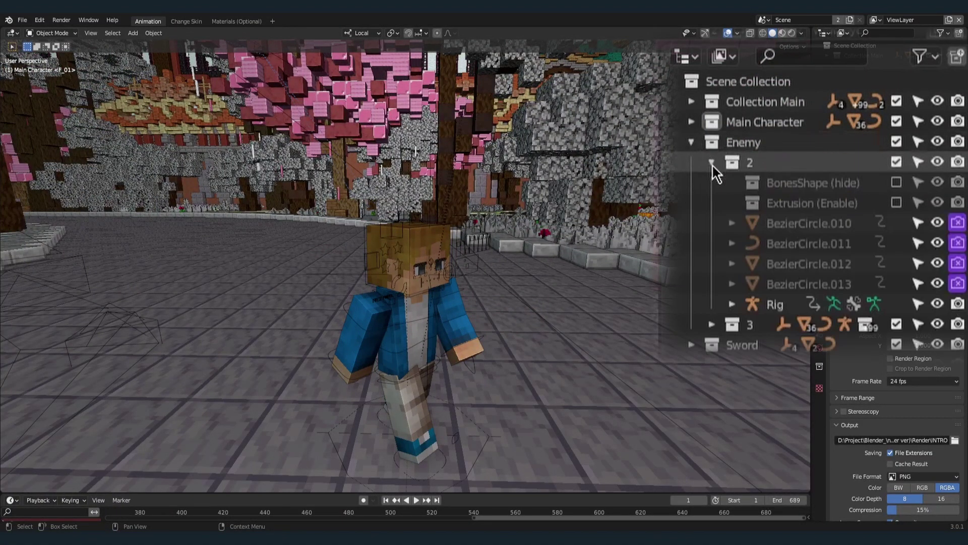
click(800, 204)
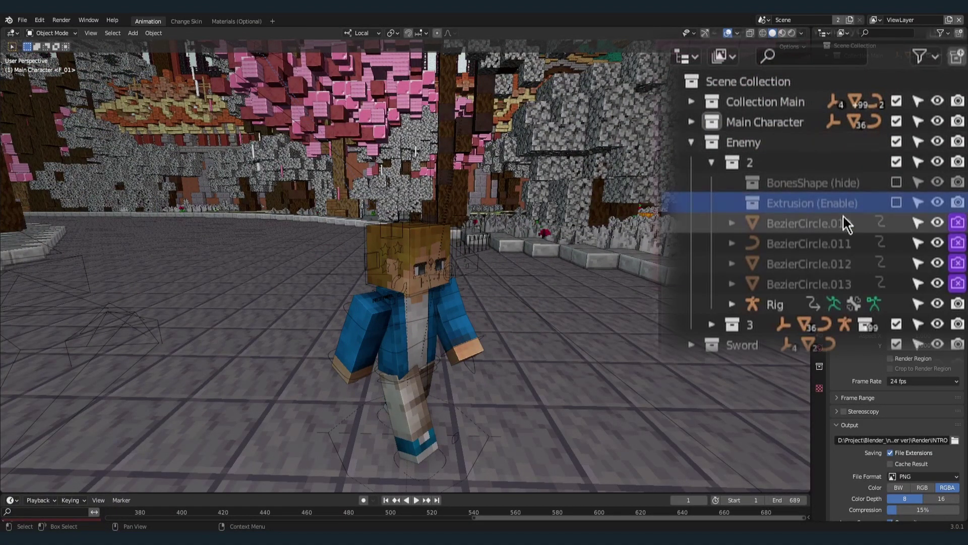
click(897, 202)
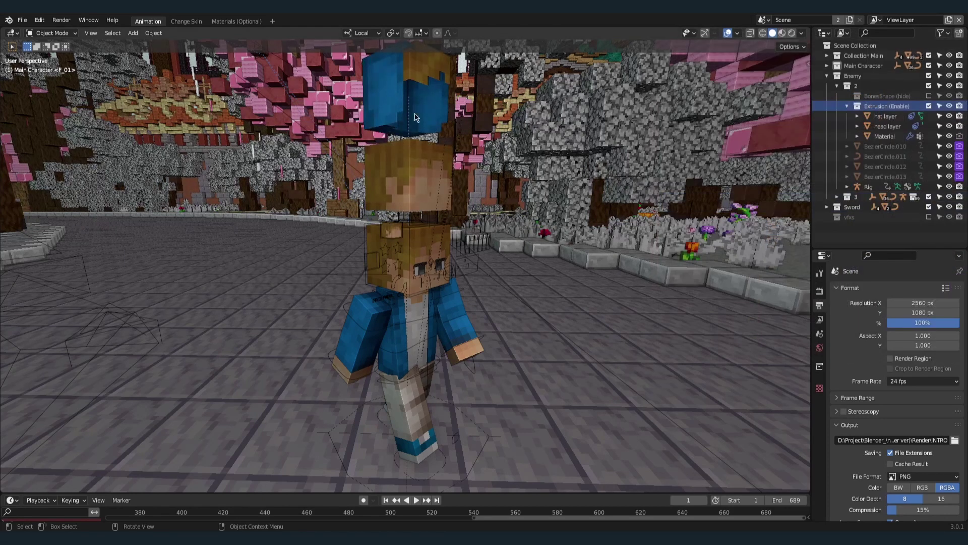
Step: Isolate the head layer and delete its skin-coloured faces using circle select
click(413, 166)
key(KP_Divide)
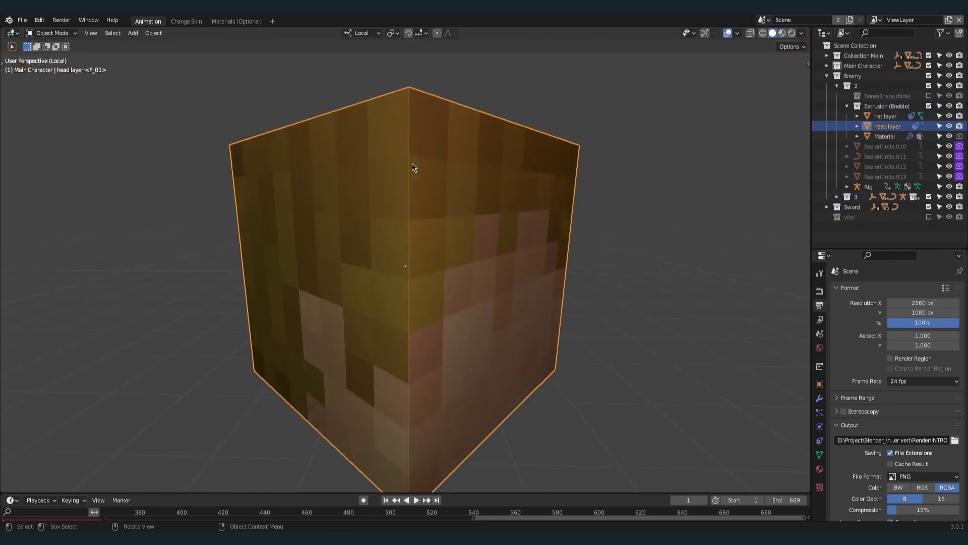
mouse_move(413, 167)
middle_down()
mouse_move(365, 258)
mouse_move(379, 223)
middle_up()
key(Tab)
scroll(409, 294, down, 3)
middle_drag(409, 293, 372, 363)
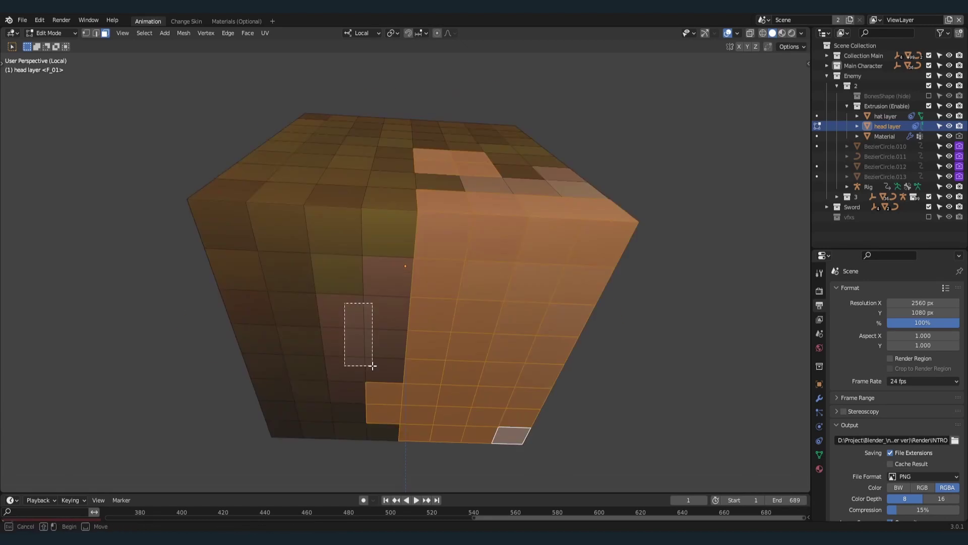
key(c)
middle_drag(558, 297, 329, 208)
drag(330, 207, 439, 323)
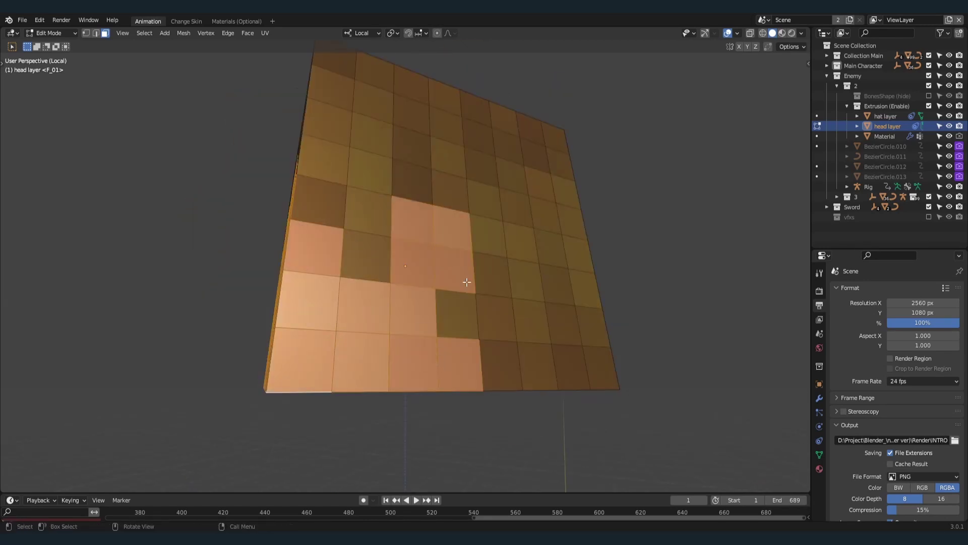
scroll(546, 316, down, 3)
key(x)
click(521, 325)
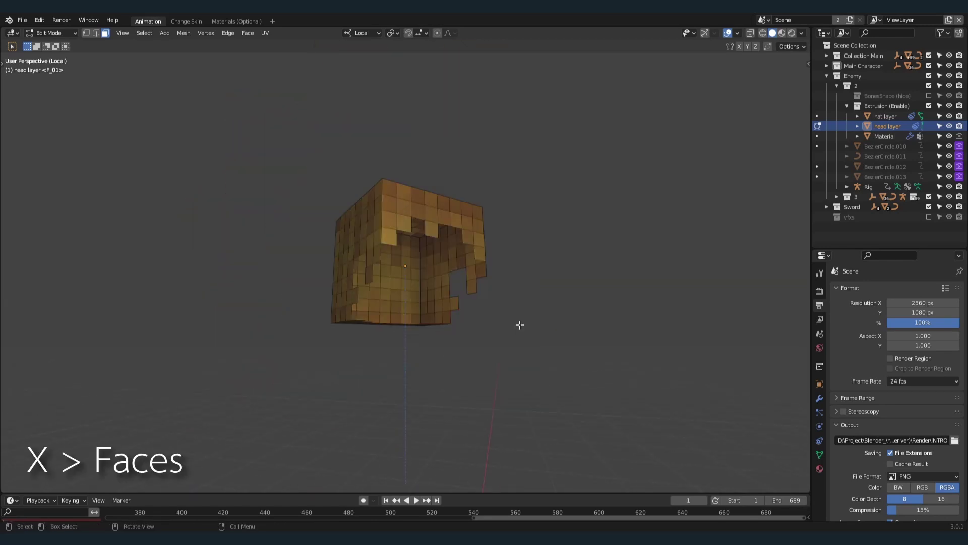
key(Tab)
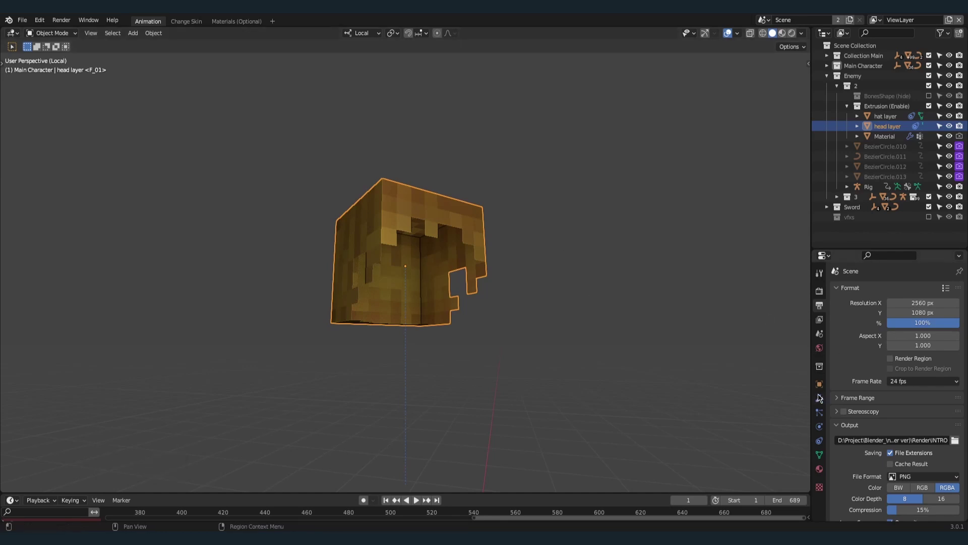
Step: Add a Solidify modifier to the head layer with 0.1 m thickness and offset 1
click(820, 397)
click(848, 290)
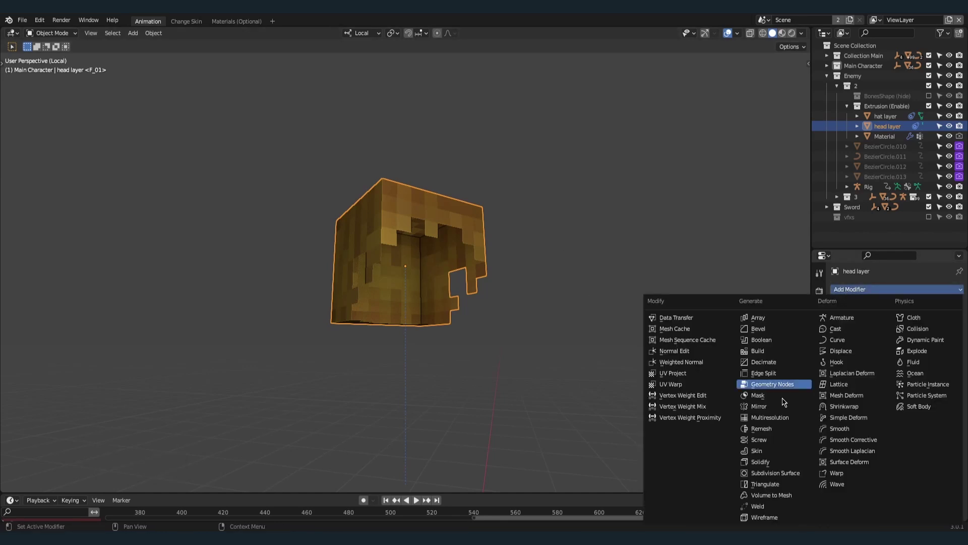
click(753, 462)
drag(890, 348, 930, 348)
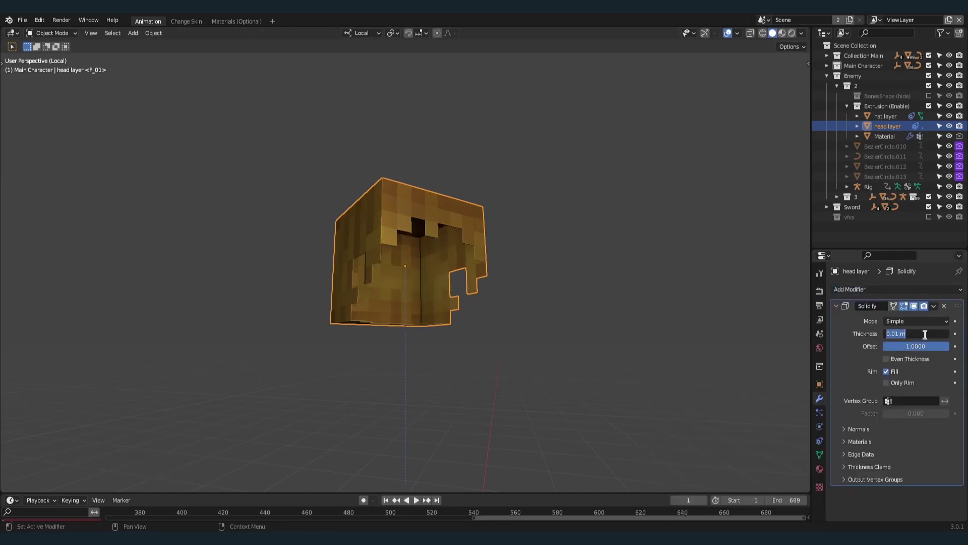
key(Return)
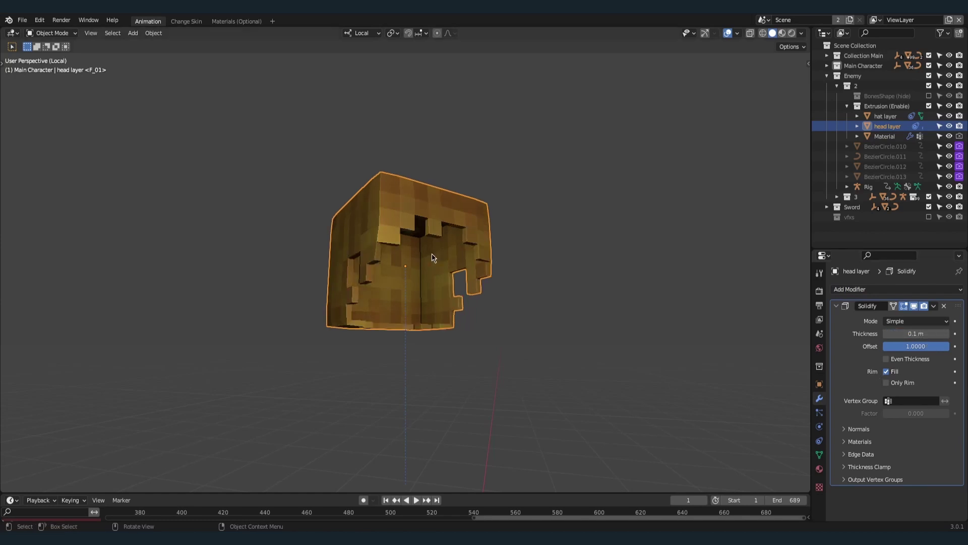
mouse_move(431, 257)
middle_down()
mouse_move(424, 329)
mouse_move(408, 270)
middle_up()
scroll(401, 300, up, 3)
Step: Separate the selected head faces into a new head layer.003 object and exit local view
key(Tab)
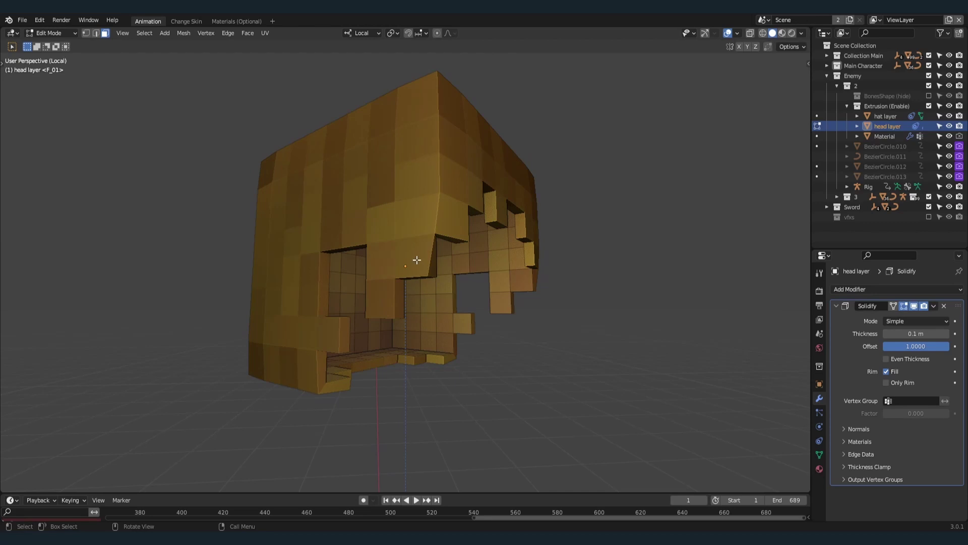
key(p)
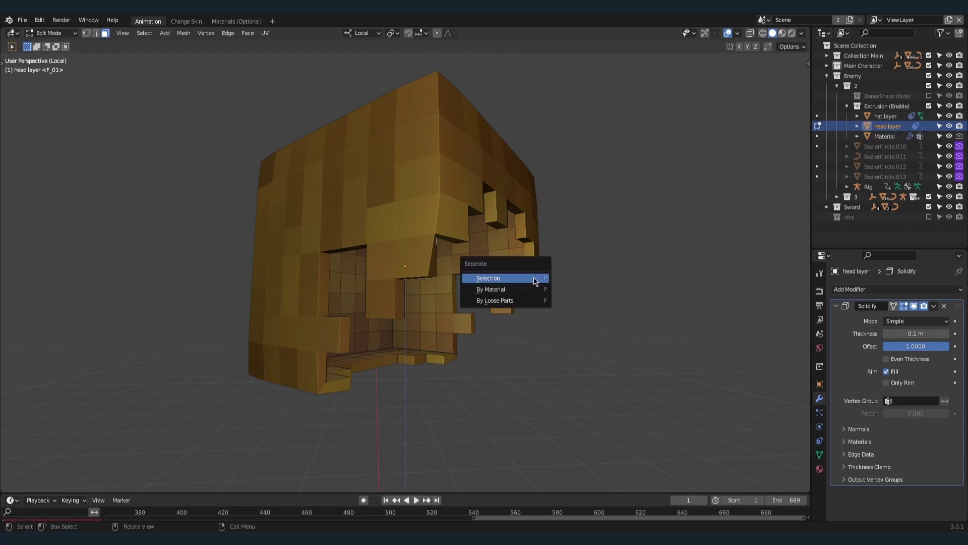
click(535, 279)
key(Tab)
key(alt+a)
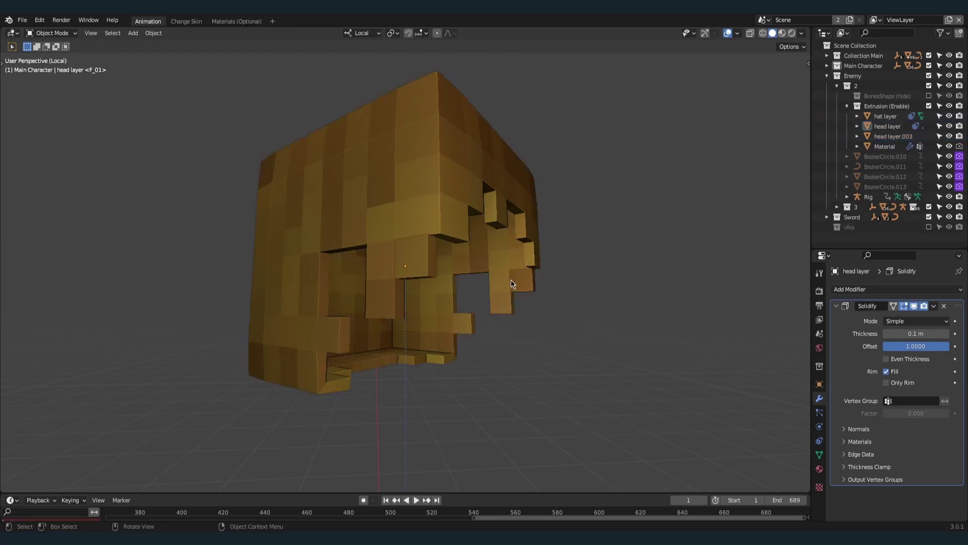
key(KP_Divide)
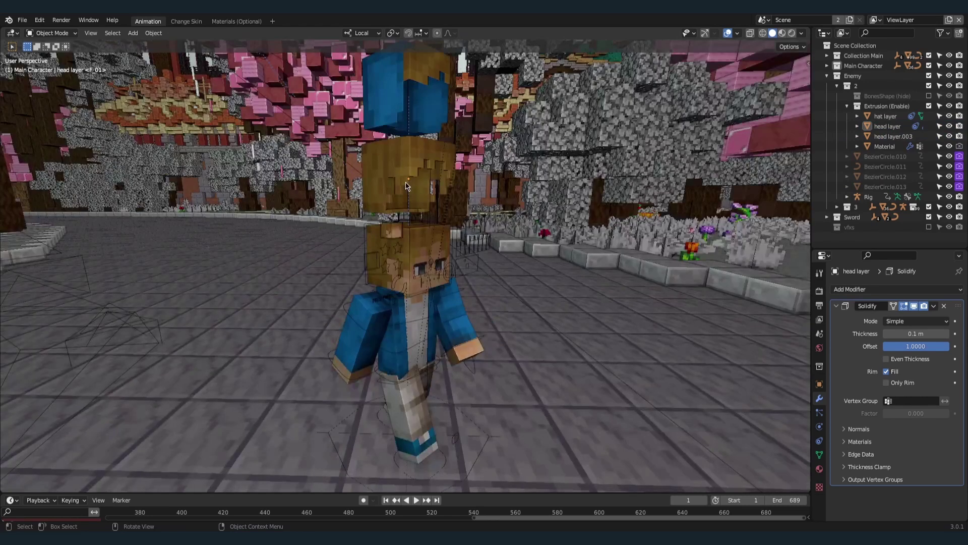
Step: Set the Z location of head layer.003 and head layer to 2.84 m
click(407, 186)
key(n)
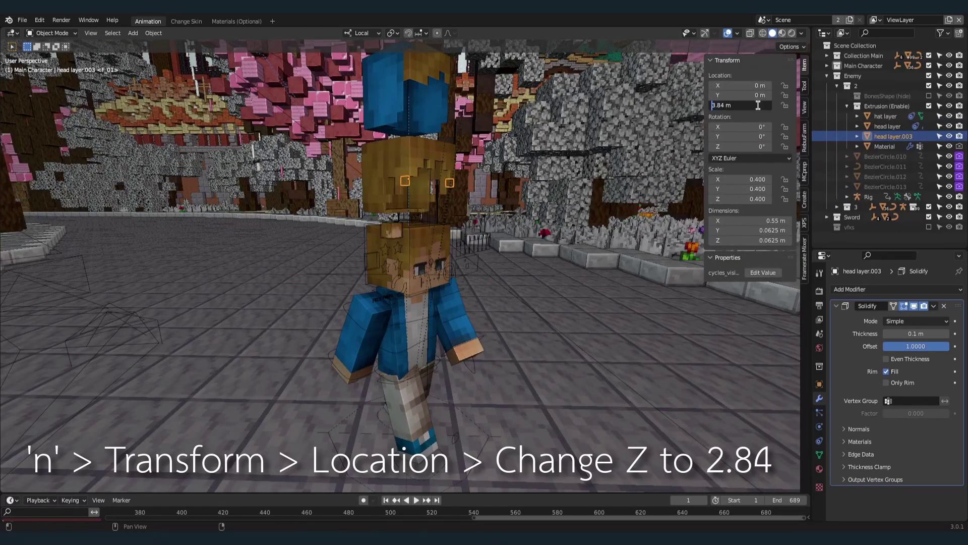
key(Return)
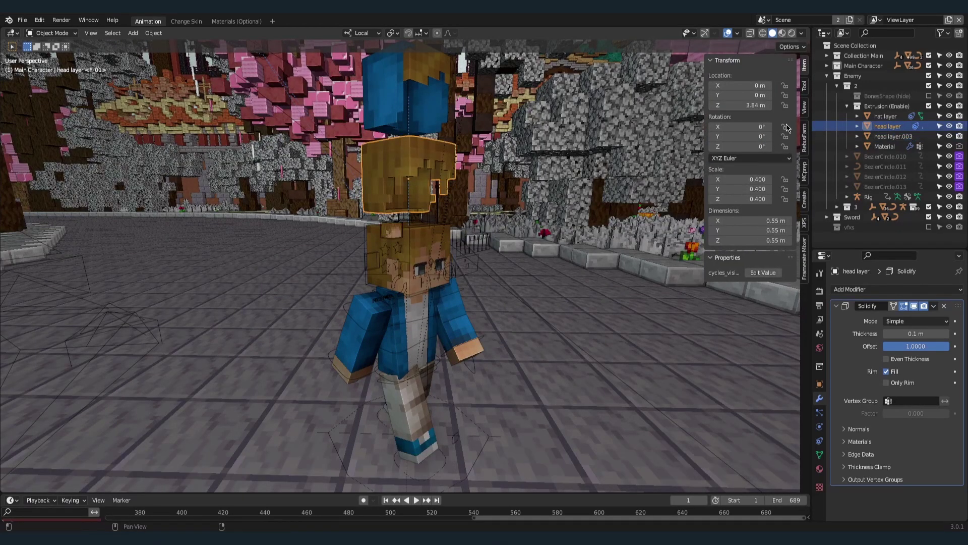
text(2)
key(Return)
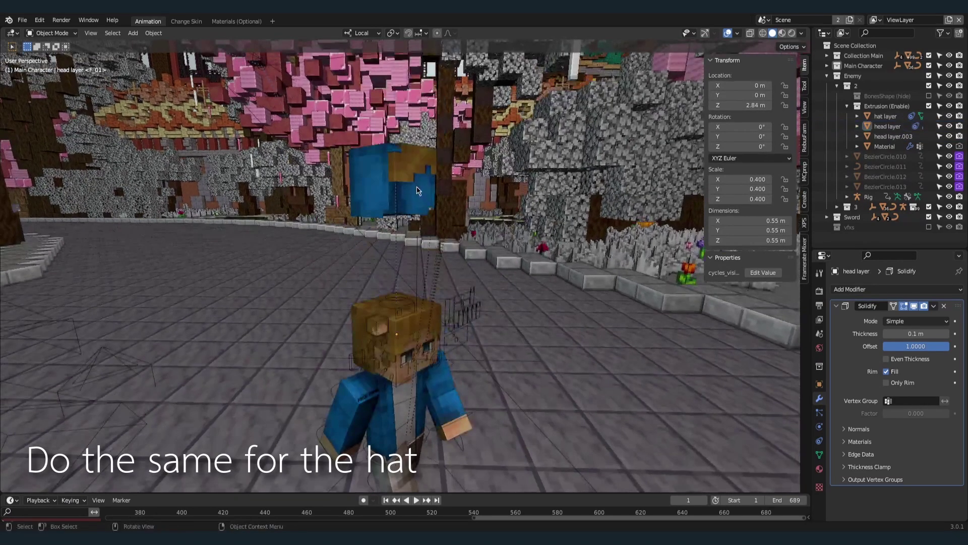
Step: Isolate the hat layer, then slightly scale up and move both hat pieces along Z to stop clipping
click(418, 188)
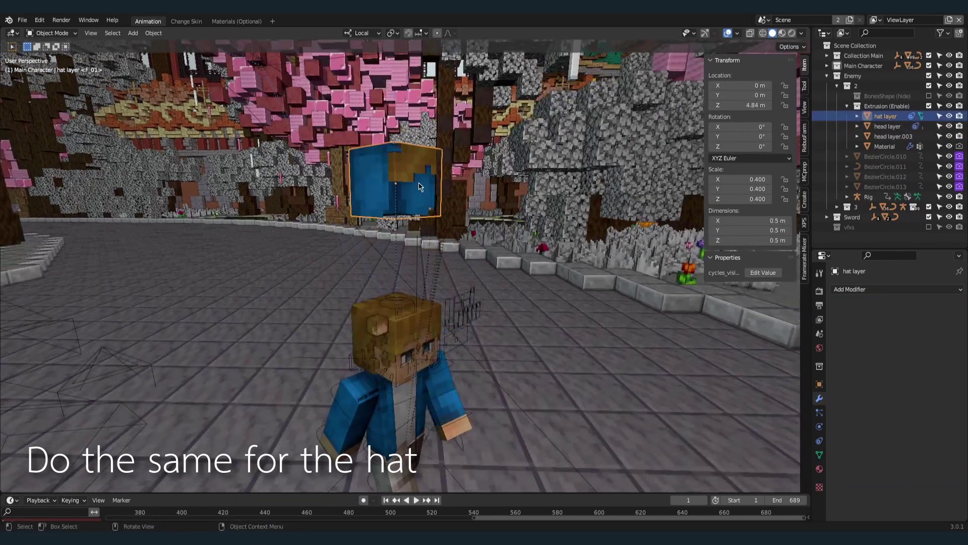
key(KP_Divide)
key(Tab)
mouse_move(404, 251)
middle_down()
mouse_move(378, 396)
mouse_move(291, 364)
middle_up()
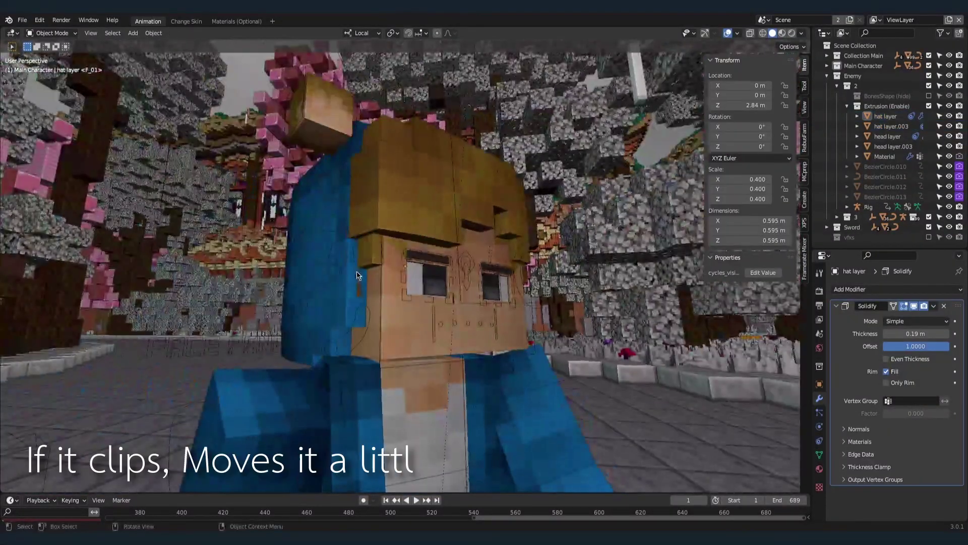
shift+click(340, 342)
key(s)
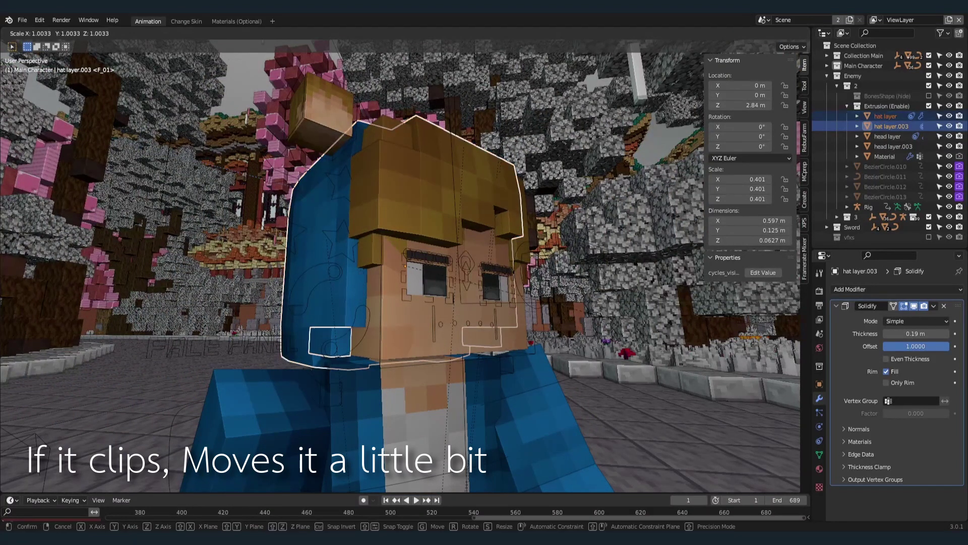
click(339, 342)
key(g)
key(z)
key(z)
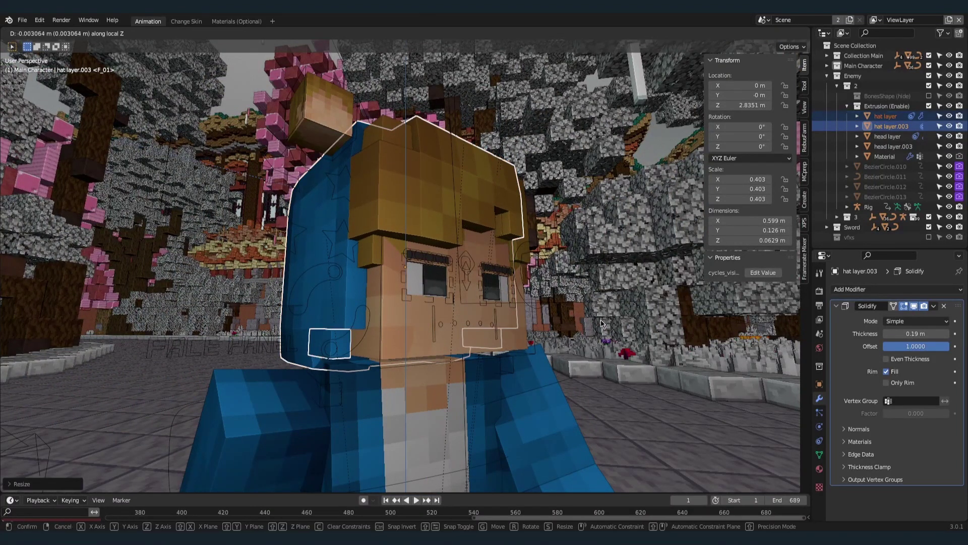
click(607, 323)
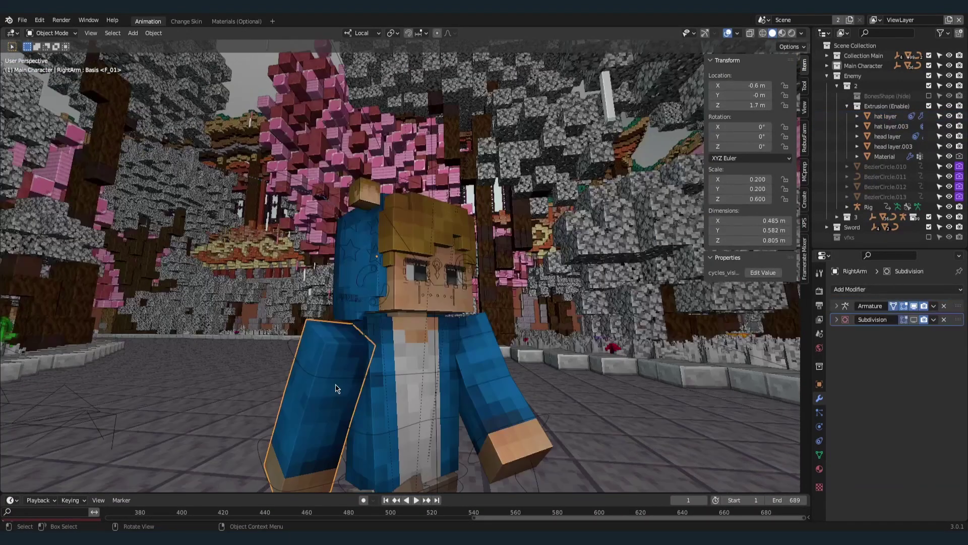
Step: Duplicate the right sleeve's cuff faces and separate them into their own object
key(Tab)
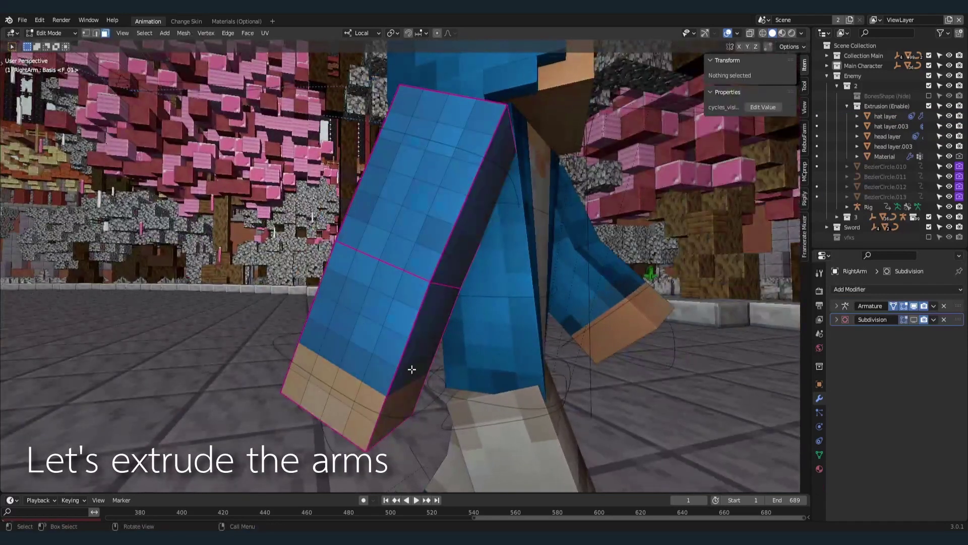
alt+click(315, 309)
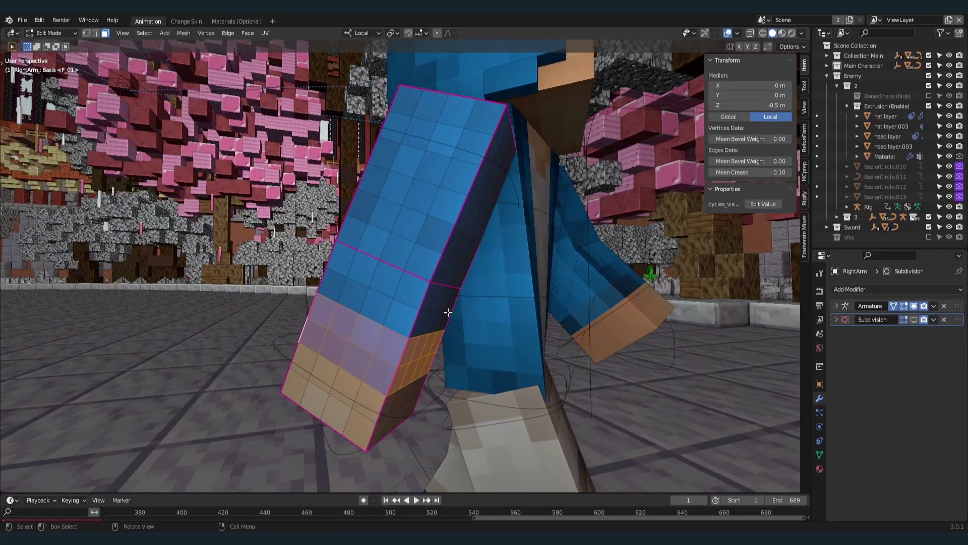
middle_drag(449, 309, 430, 309)
key(shift+d)
right_click(431, 349)
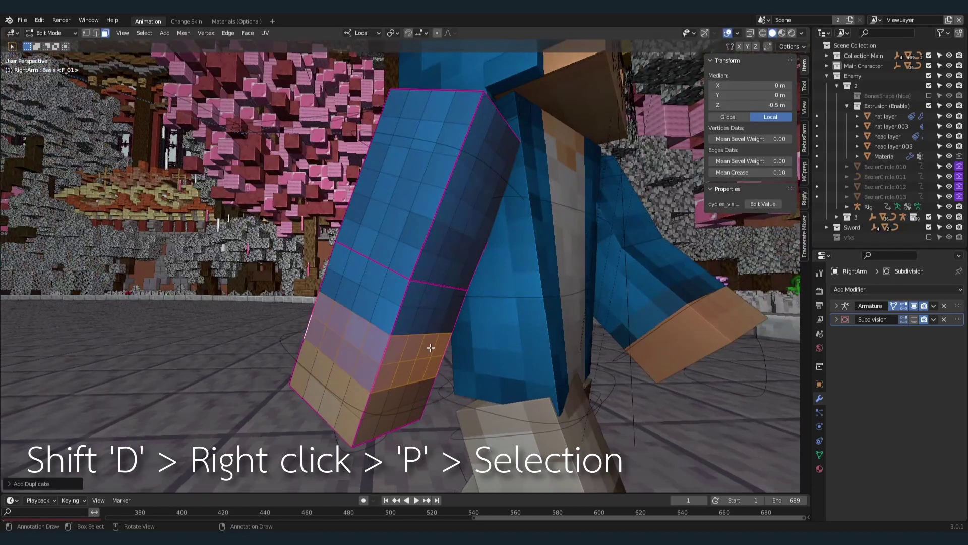
key(p)
click(431, 348)
click(382, 356)
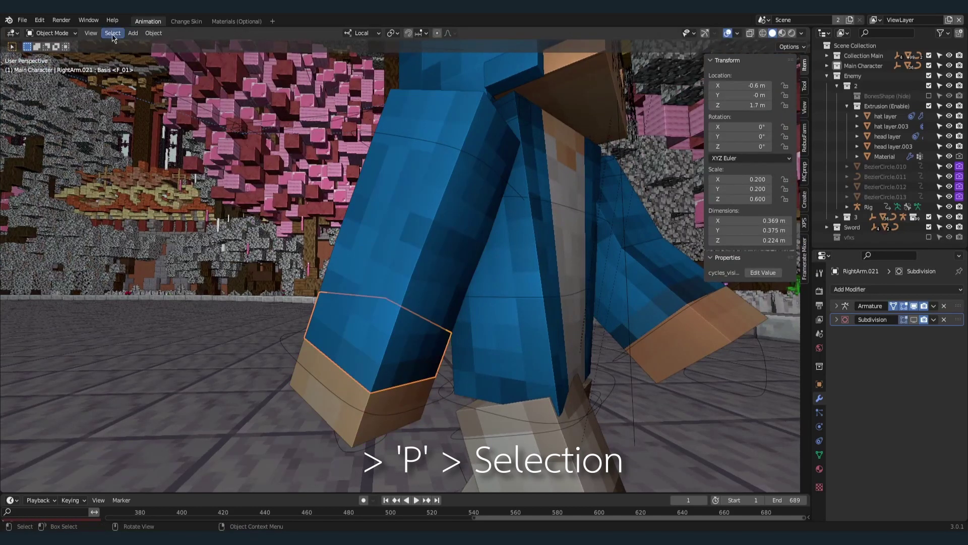
key(alt+a)
Step: Set the Mean Crease of the cuff's edge loops to 1
alt+click(375, 328)
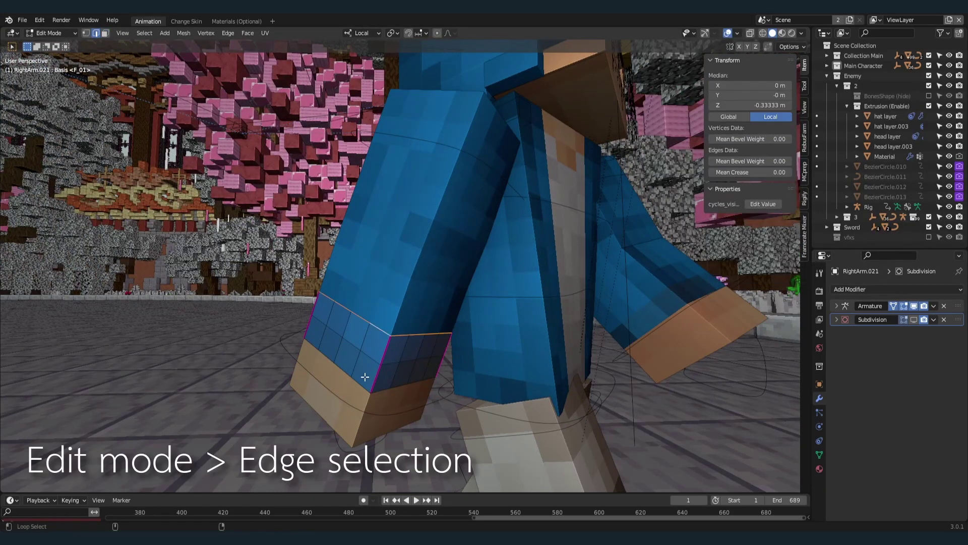
alt+shift+click(362, 379)
drag(760, 176, 797, 176)
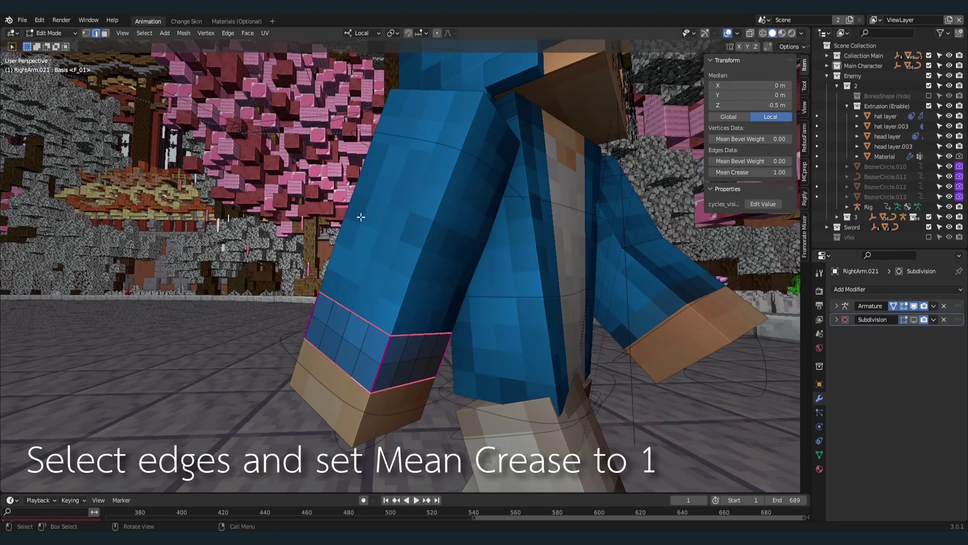
key(Tab)
Step: Add a 0.2 m Solidify with offset 1 to the cuff and move it above Armature
click(884, 296)
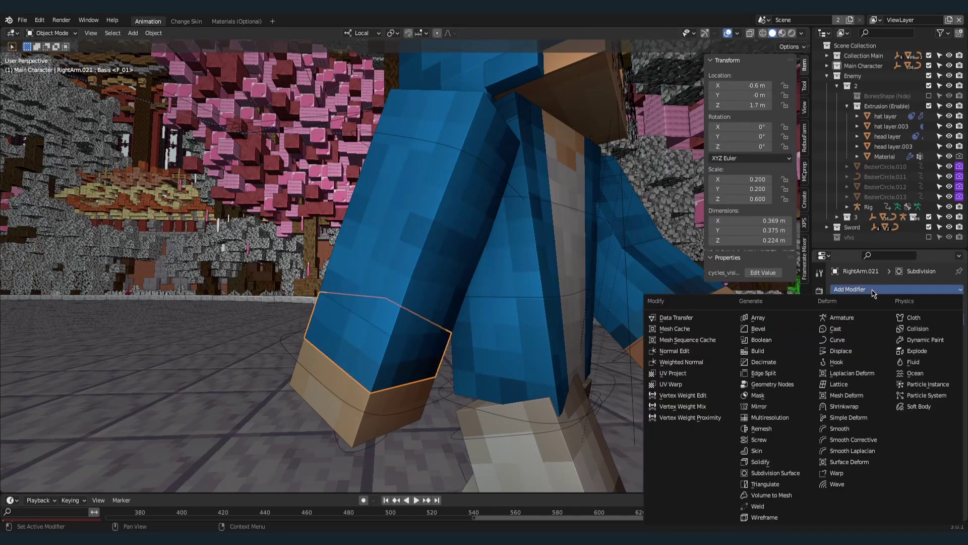
click(759, 462)
drag(903, 373, 945, 373)
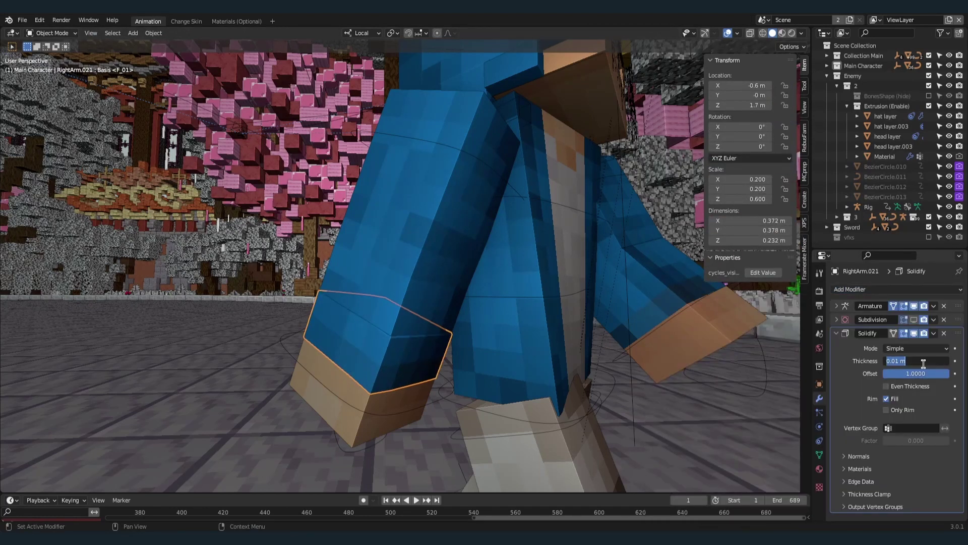
text(02)
key(Return)
drag(958, 332, 959, 302)
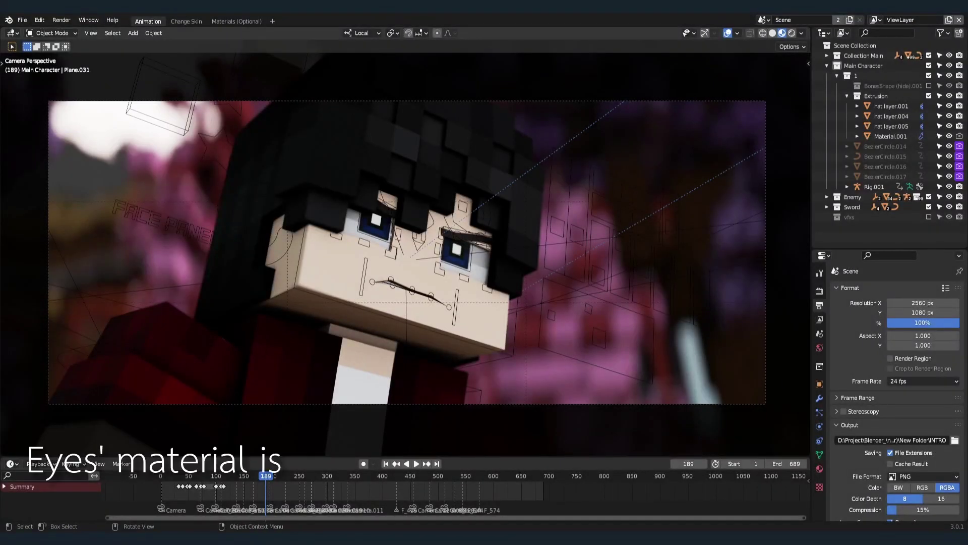
Step: Try a green colour on the right eye's material, then undo back to blue, Spec 0.500, Rough 0.100
click(462, 255)
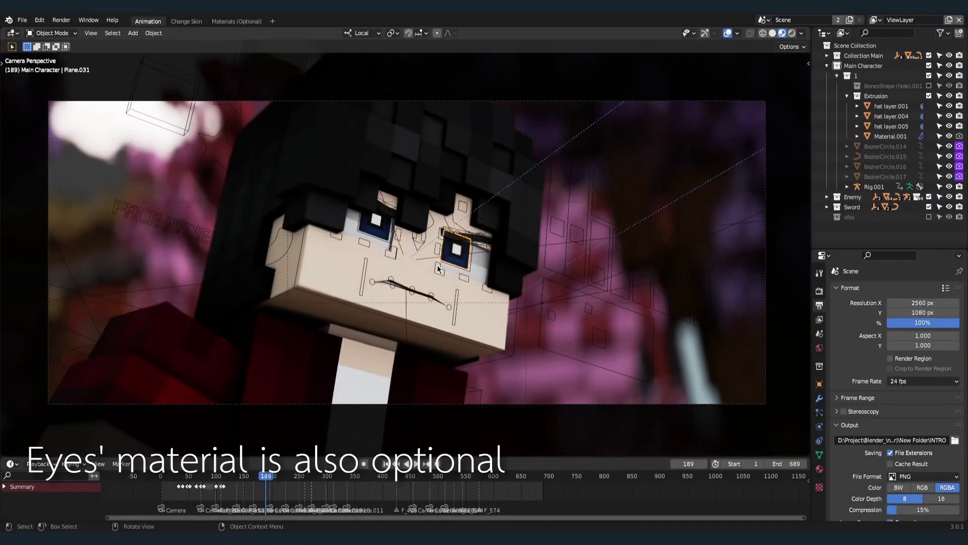
click(820, 469)
click(921, 438)
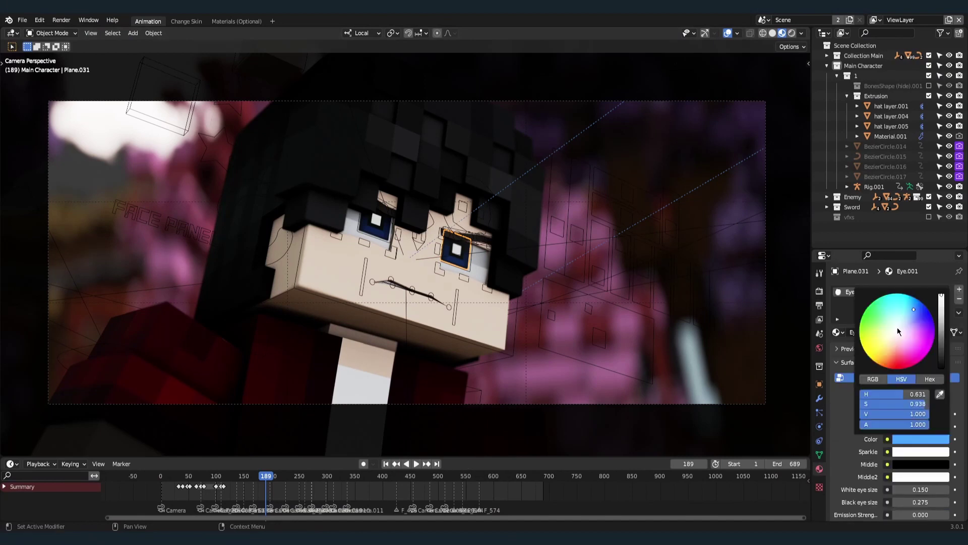
click(875, 322)
key(ctrl+z)
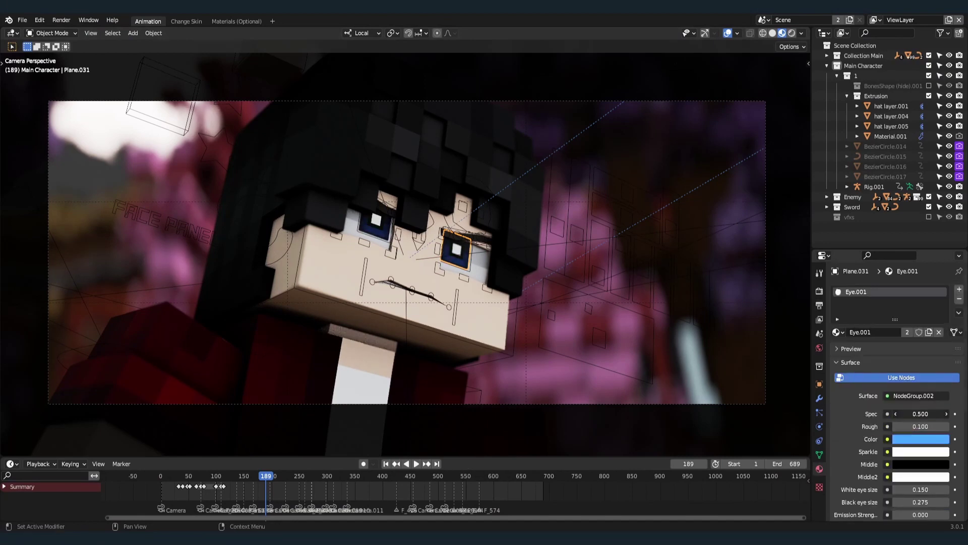
key(ctrl+z)
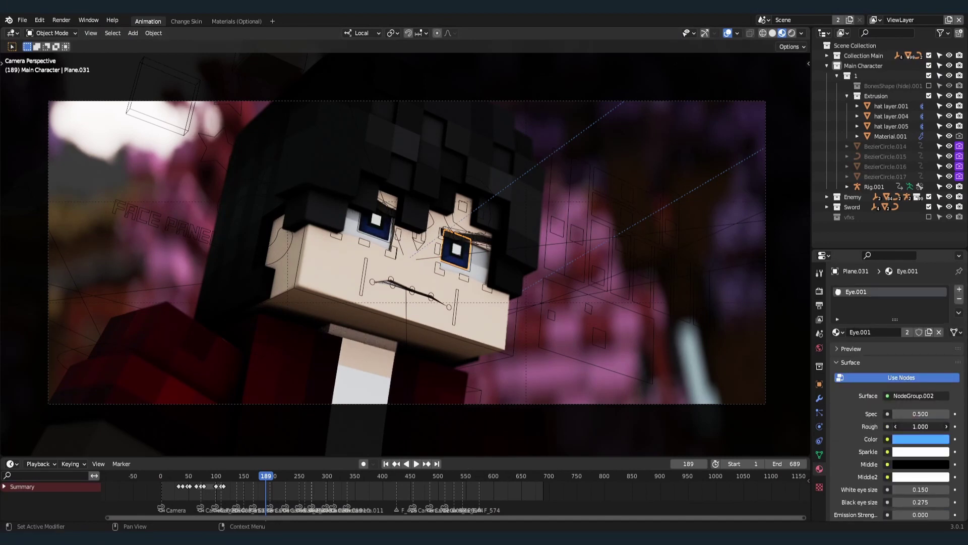
key(ctrl+z)
Step: Try pink Sparkle and light-pink Middle colours, then revert Middle to black and eye size to 0.275
click(912, 454)
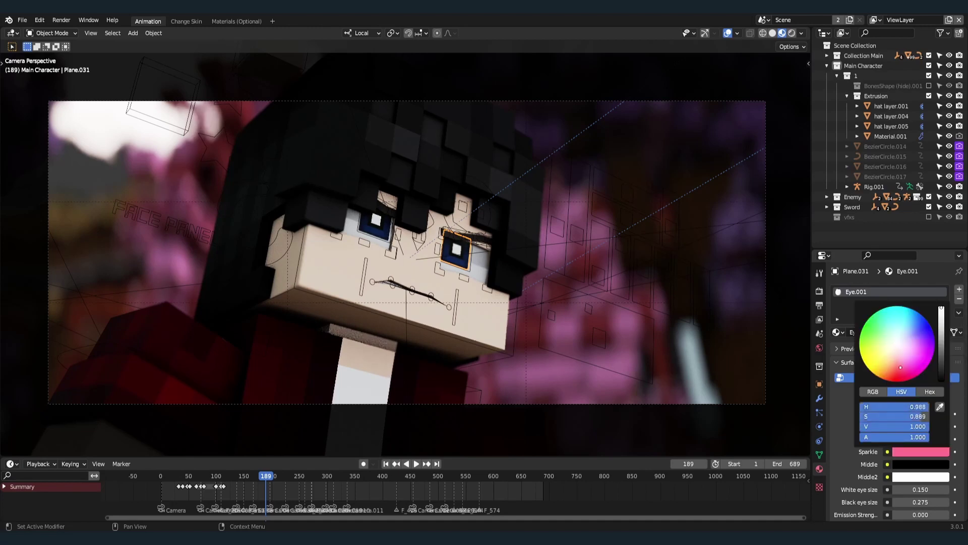
click(902, 452)
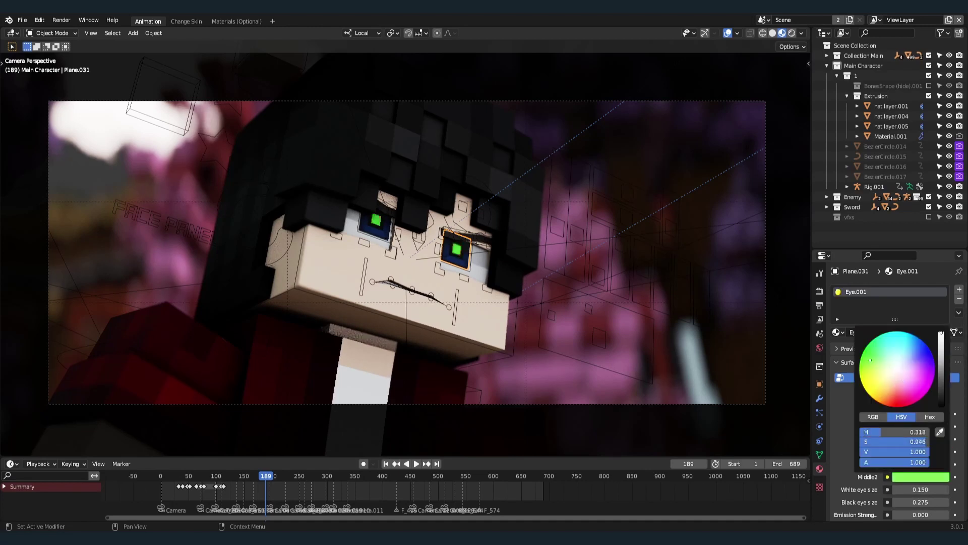
click(921, 464)
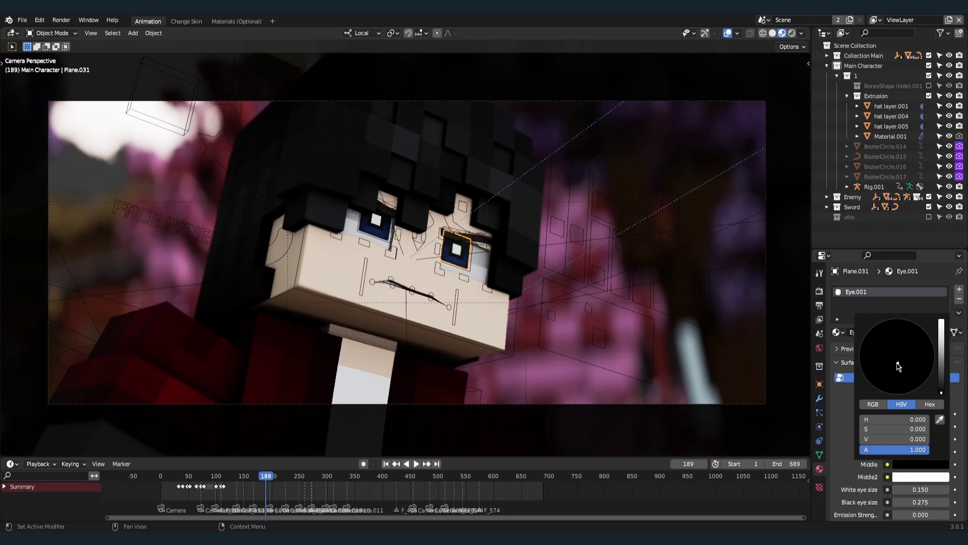
drag(937, 384, 941, 322)
mouse_move(897, 362)
mouse_down()
mouse_move(880, 373)
mouse_move(903, 359)
mouse_up()
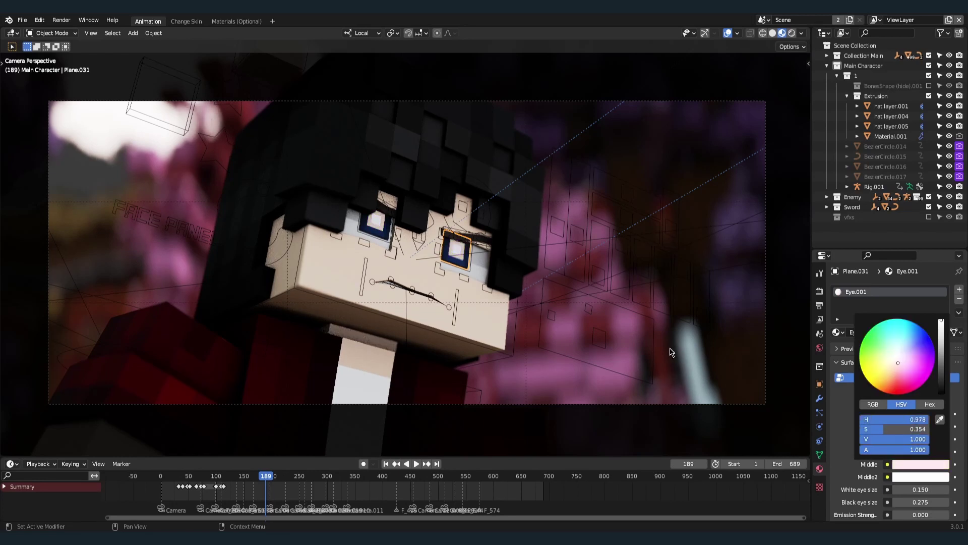
key(ctrl+z)
scroll(908, 484, down, 3)
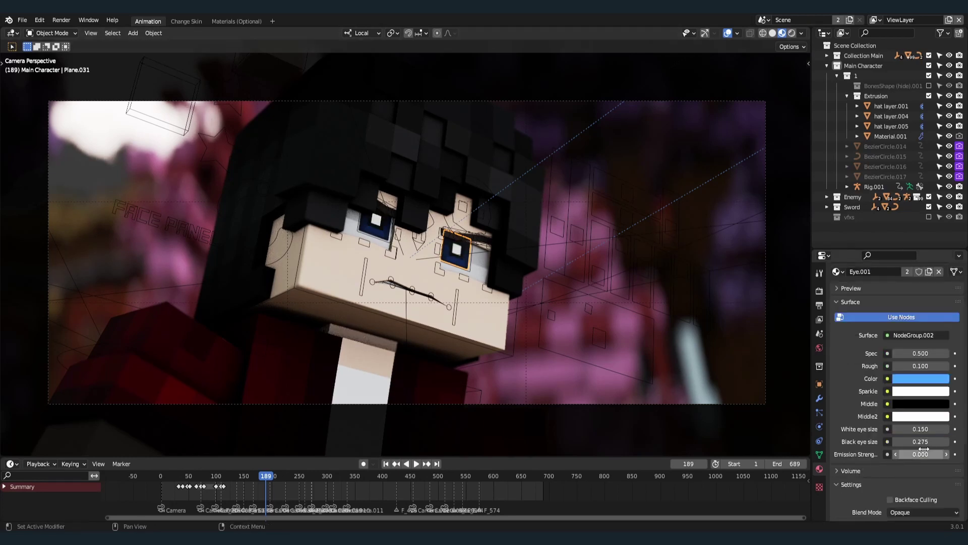
mouse_move(908, 442)
mouse_down()
mouse_move(948, 442)
mouse_move(933, 454)
mouse_up()
key(ctrl+z)
key(ctrl+z)
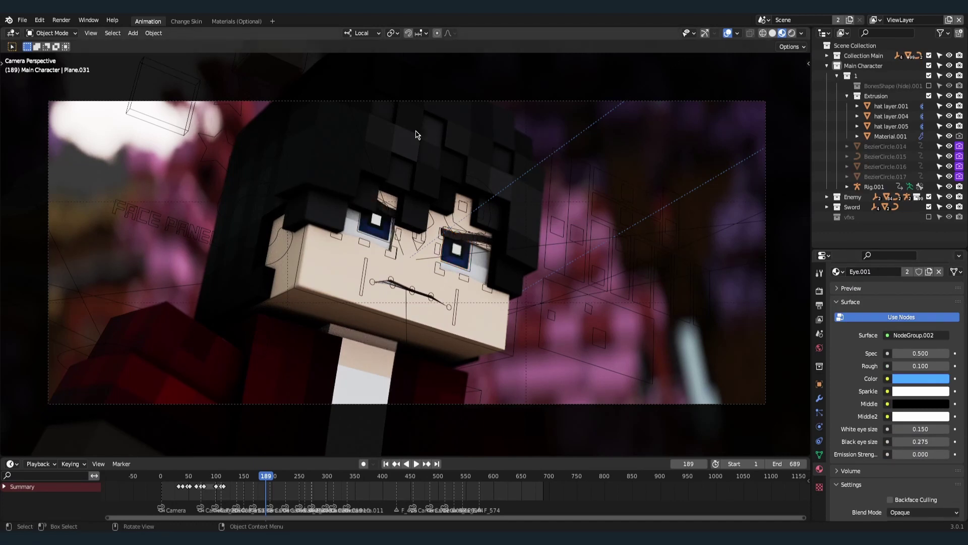
Step: At the name text frame, try retyping the name, undo it back to OVAN, and open the Render menu
click(488, 489)
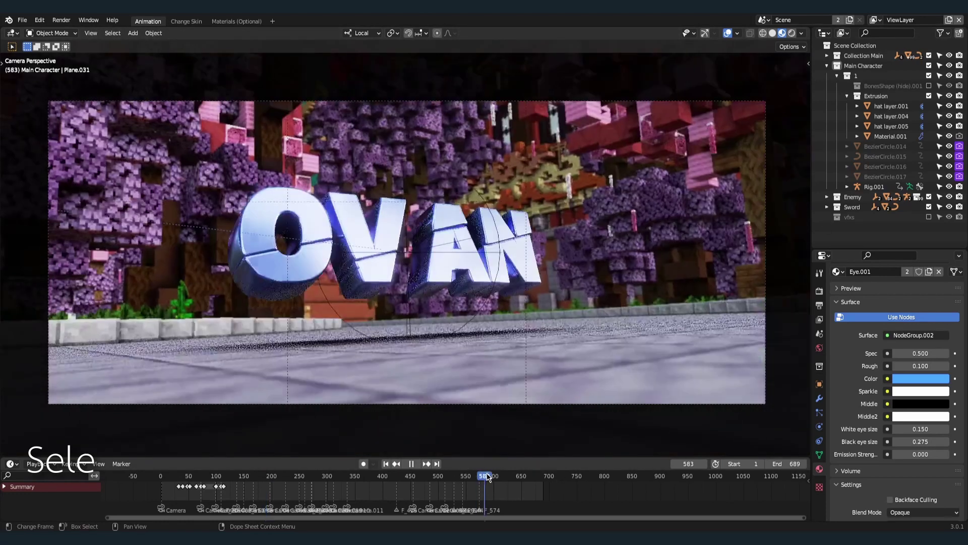
click(430, 285)
key(Tab)
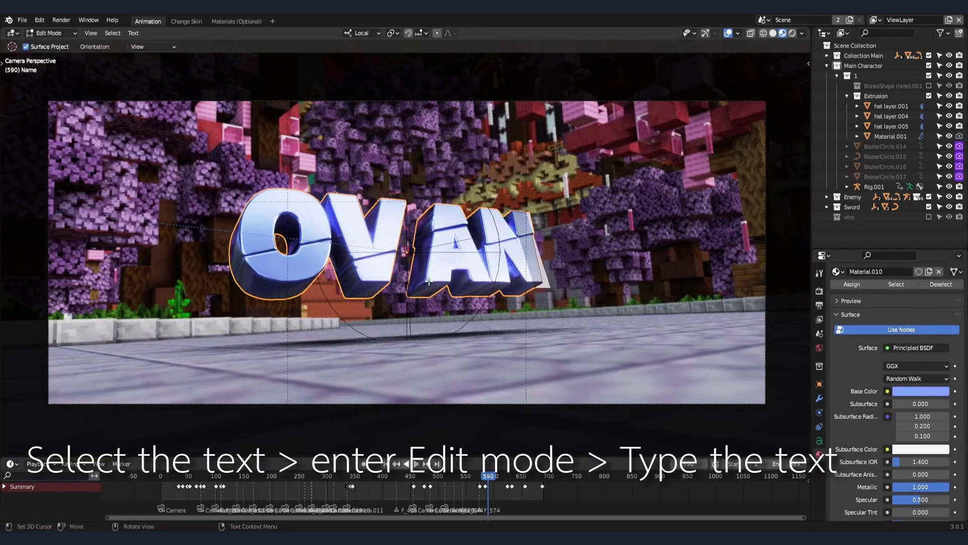
key(ctrl+a)
text(AWDAWDW)
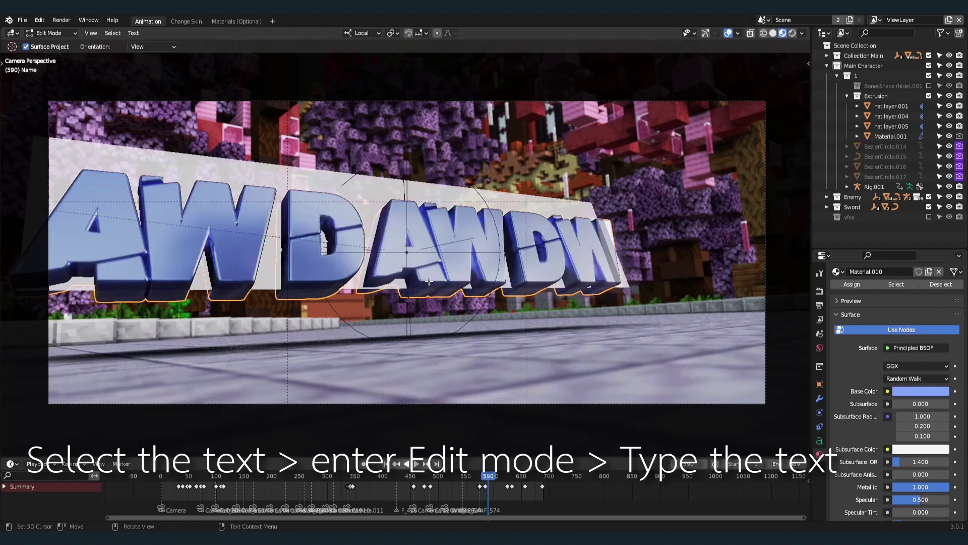
key(ctrl+z)
key(ctrl+z)
key(ctrl+z)
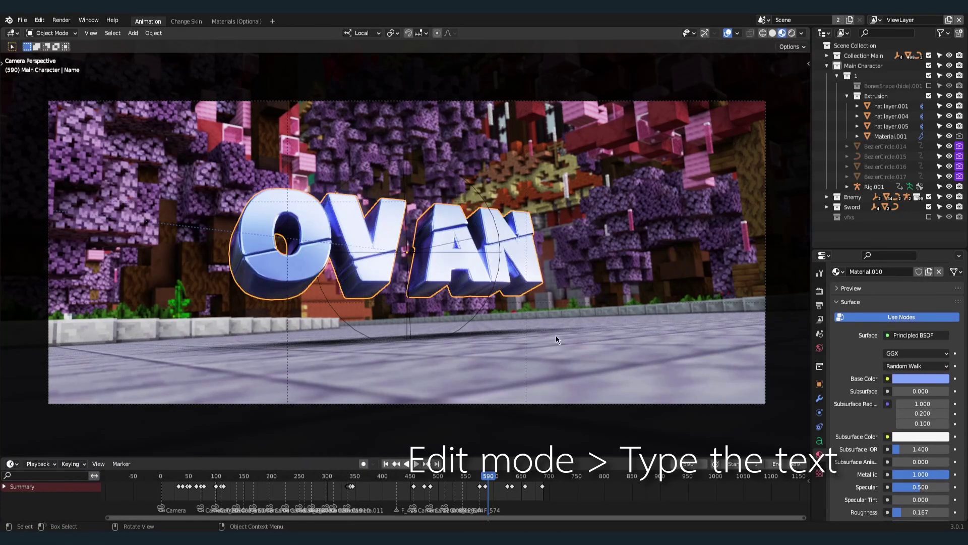
click(52, 20)
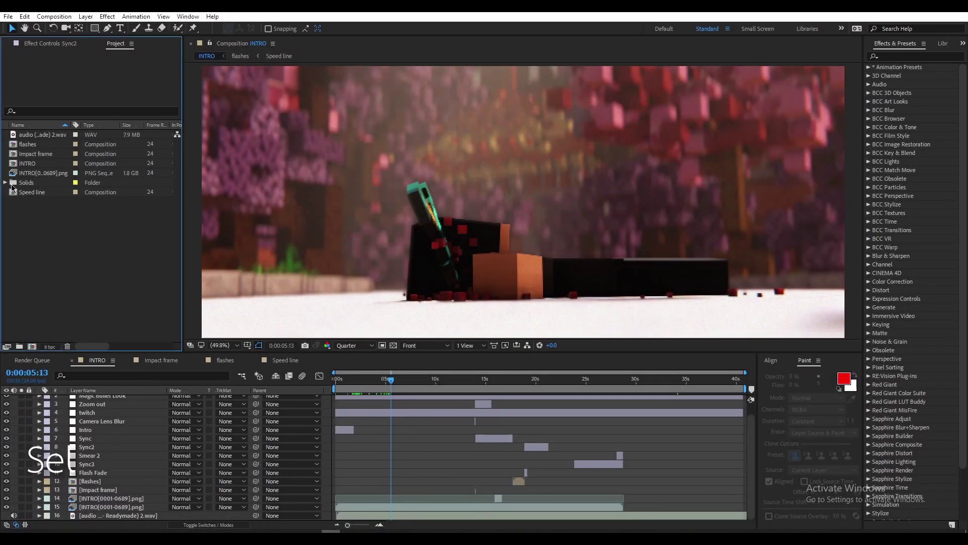
Step: Replace the INTRO[0...0689].png footage with INTRO0001.png, imported as a PNG sequence
click(29, 175)
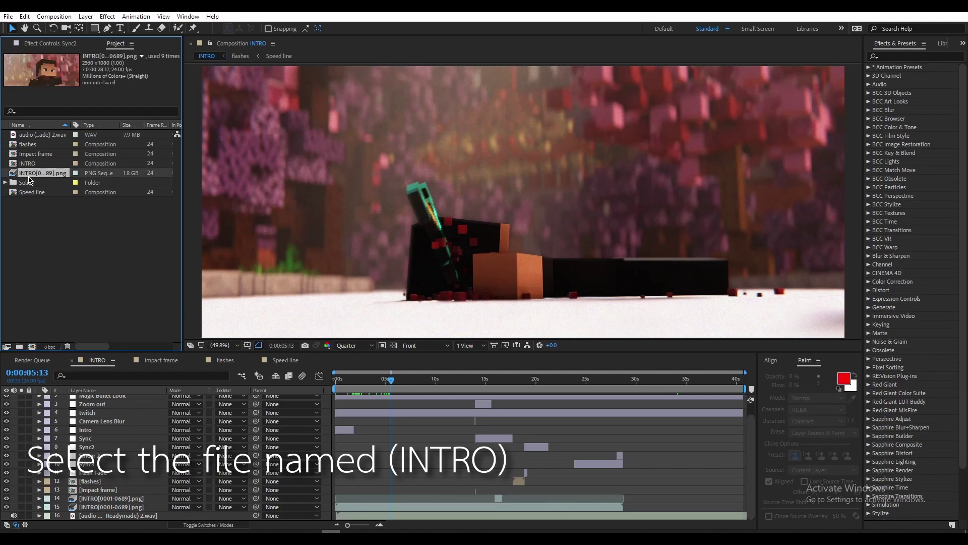
right_click(29, 178)
mouse_move(68, 261)
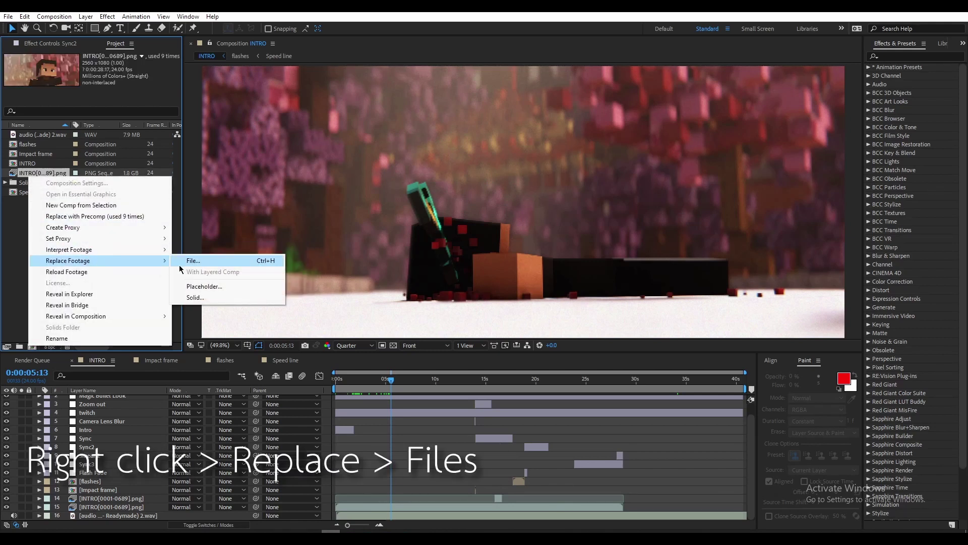
click(187, 260)
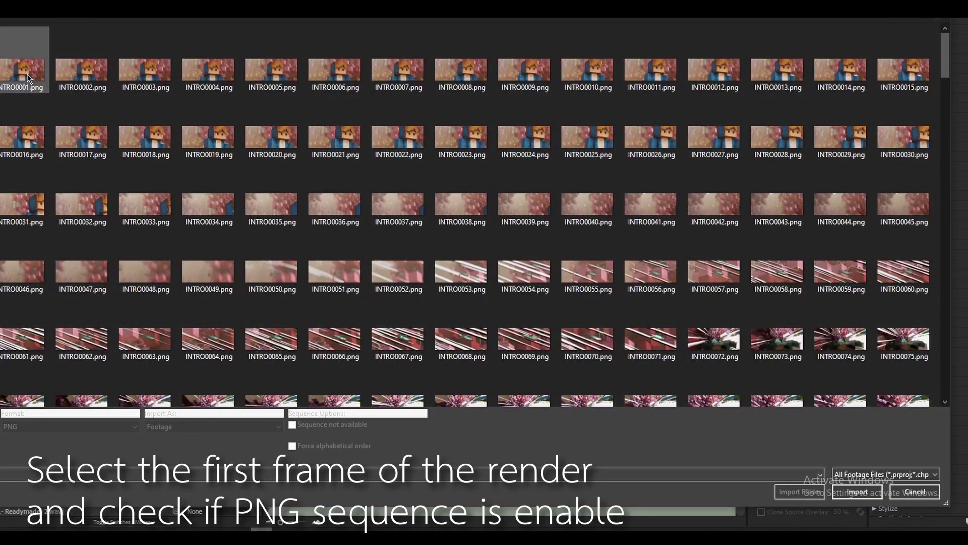
click(28, 77)
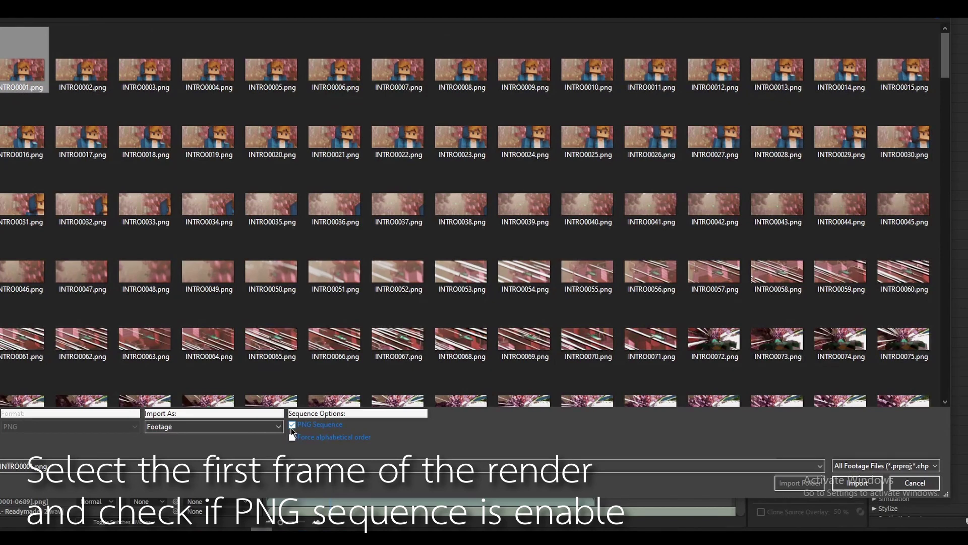
click(846, 482)
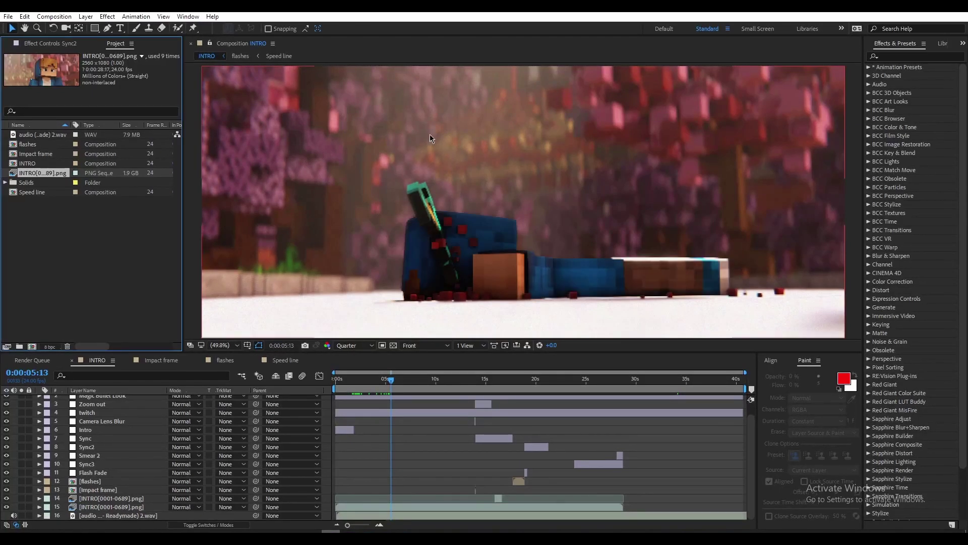
mouse_move(368, 379)
mouse_down()
mouse_move(358, 379)
mouse_move(445, 381)
mouse_up()
mouse_move(463, 381)
mouse_down()
mouse_move(627, 384)
mouse_move(456, 389)
mouse_up()
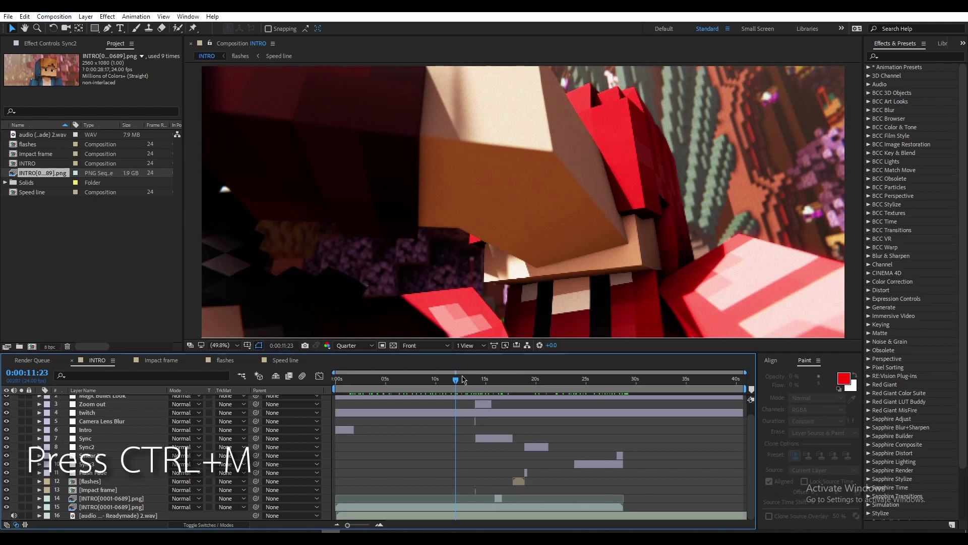
Step: Add the INTRO composition to the Render Queue with Ctrl+M and start rendering
key(ctrl+m)
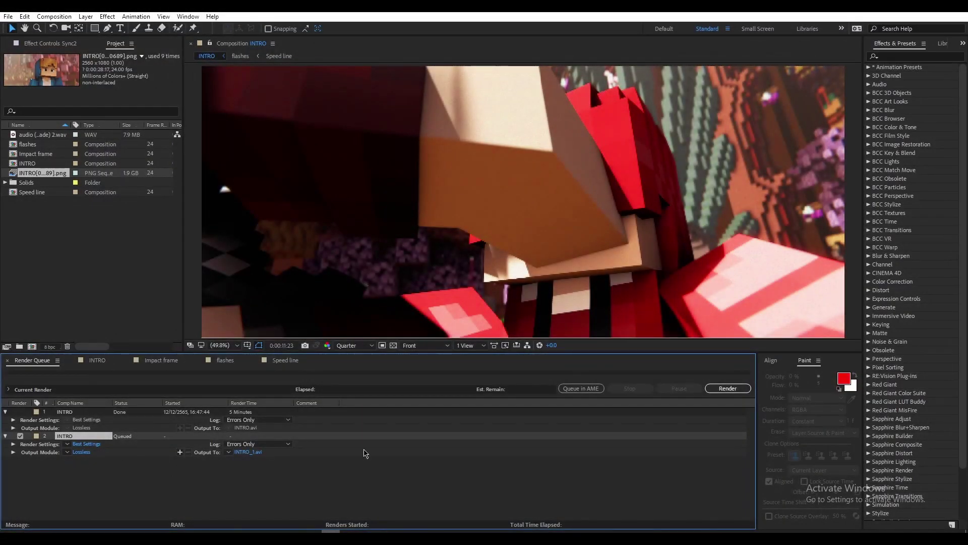
click(721, 392)
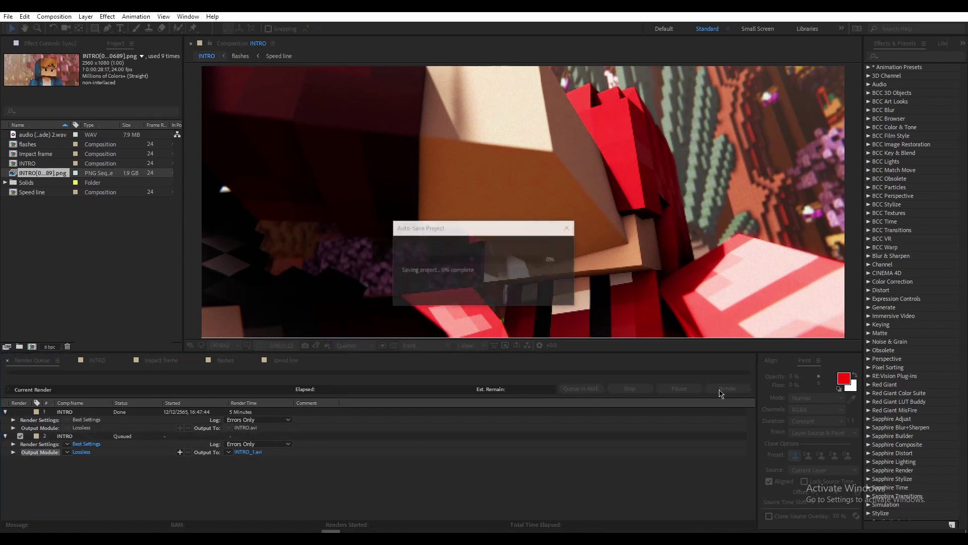